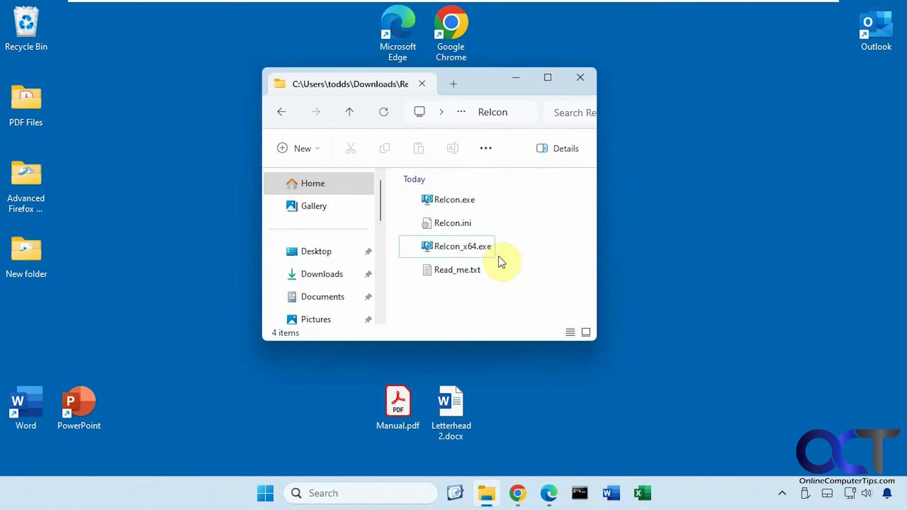
# - Launch ReIcon_x64.exe and save the current desktop arrangement as 'New Icon-Layout' (11 icons, 1280x720)
pyautogui.click(449, 254)
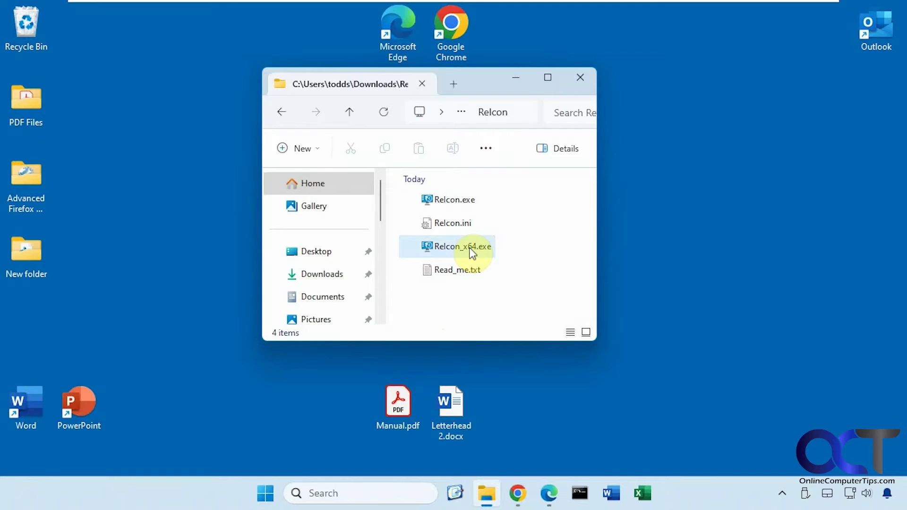
pyautogui.doubleClick(470, 253)
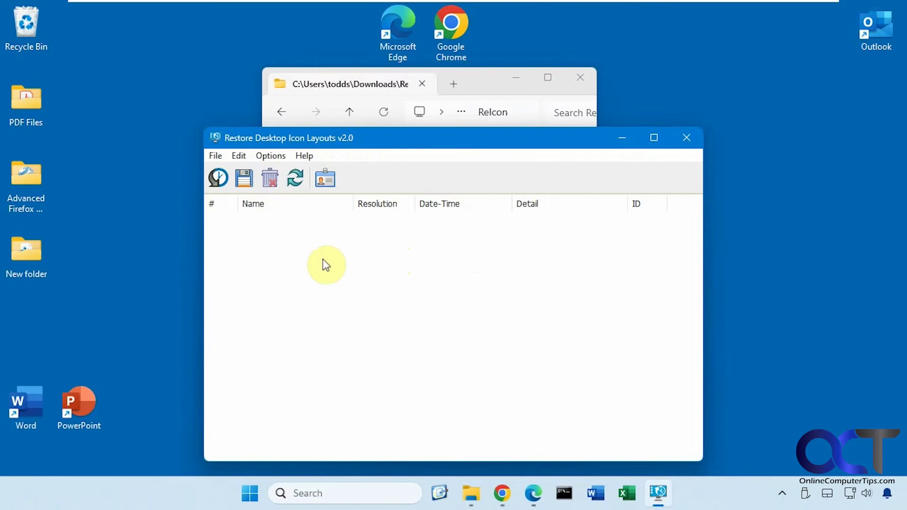
pyautogui.click(245, 178)
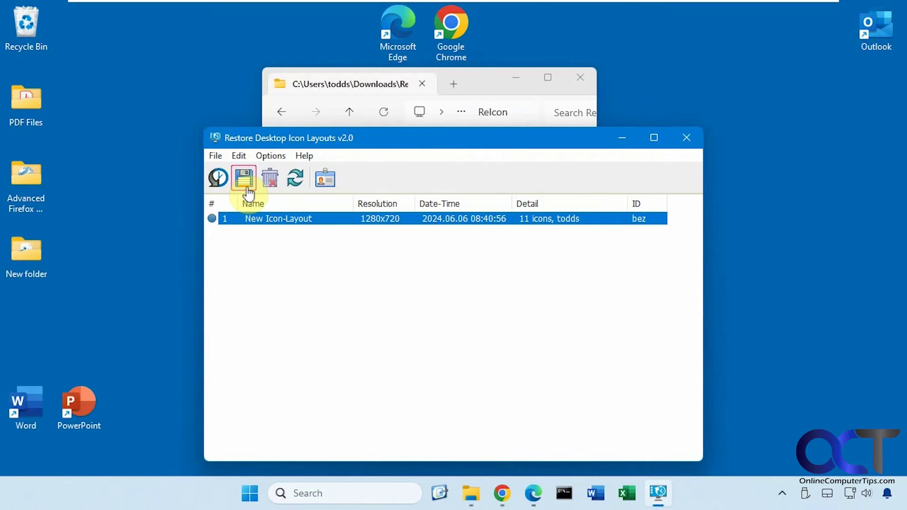
# - Rename the saved 'New Icon-Layout' entry to 'Current Desktop' from its context menu
pyautogui.rightClick(288, 224)
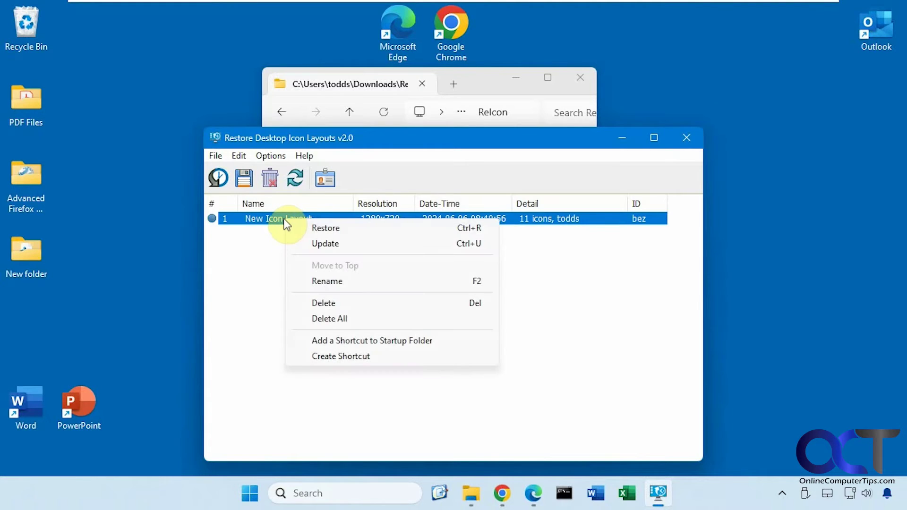
pyautogui.click(319, 281)
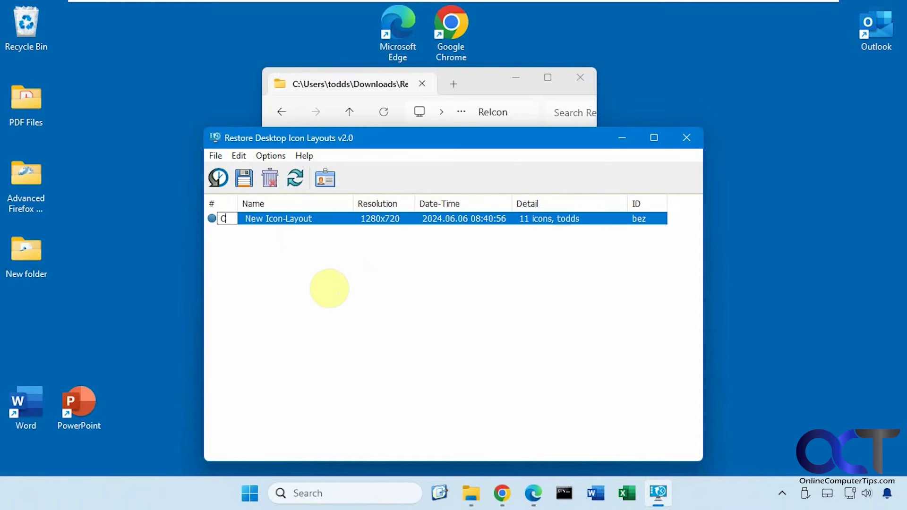
pyautogui.write('Current Deskto')
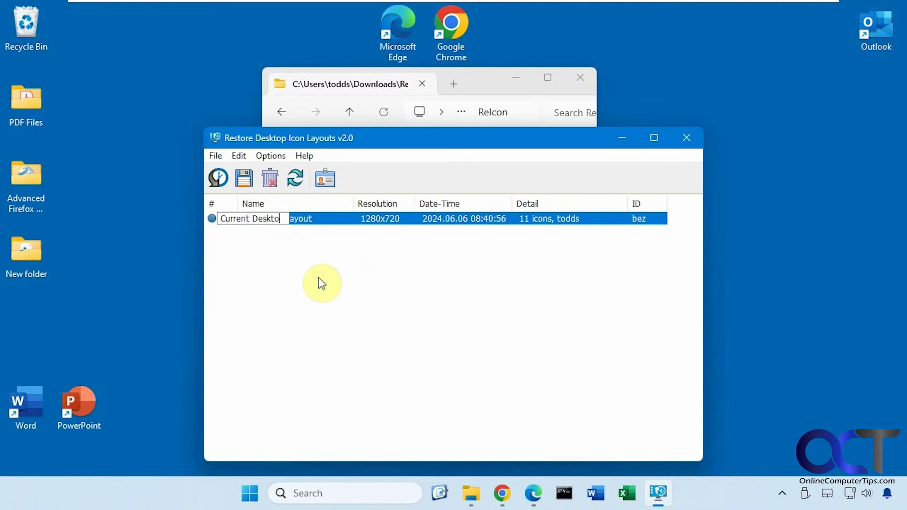
pyautogui.write('p')
pyautogui.press('Return')
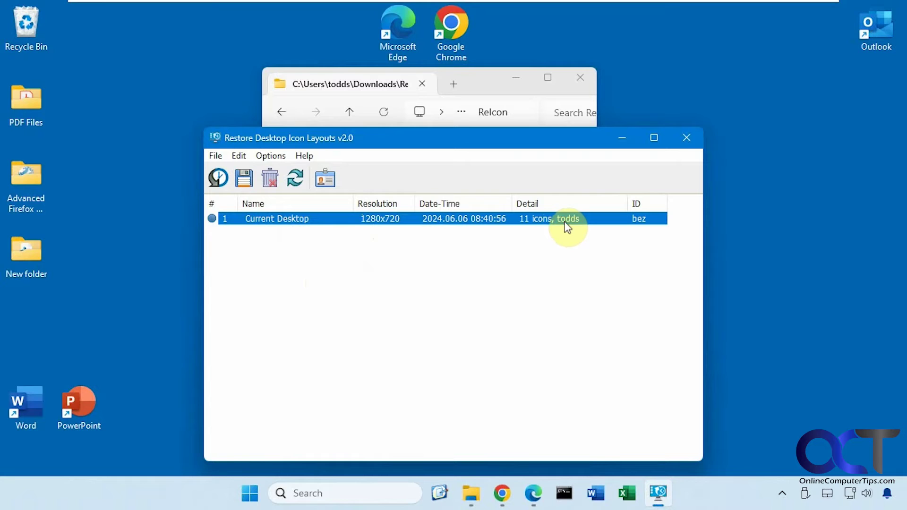
# - Scatter the PowerPoint, Chrome, Edge, Advanced Firefox Settings and Outlook icons to new desktop spots
pyautogui.moveTo(80, 388); pyautogui.dragTo(126, 264)
pyautogui.moveTo(42, 264); pyautogui.dragTo(127, 365)
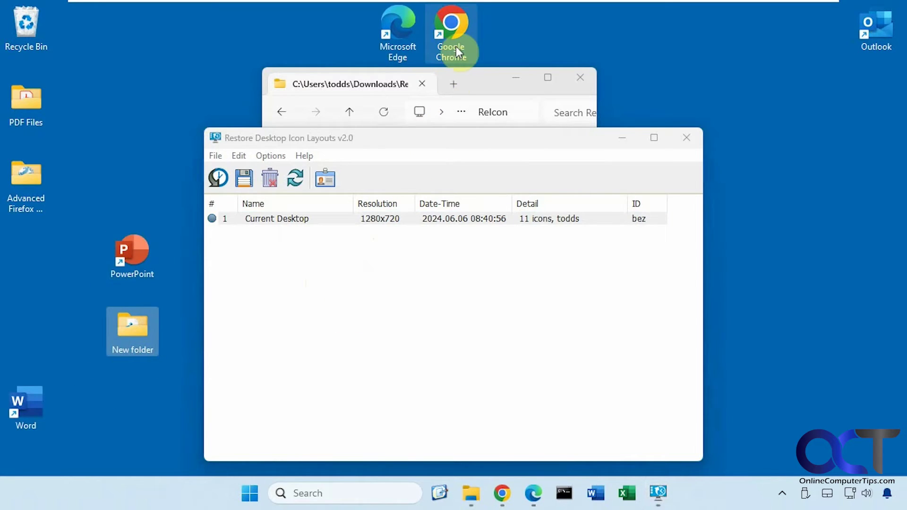
pyautogui.moveTo(456, 46)
pyautogui.mouseDown()
pyautogui.moveTo(753, 85)
pyautogui.moveTo(99, 221)
pyautogui.moveTo(29, 277)
pyautogui.mouseUp()
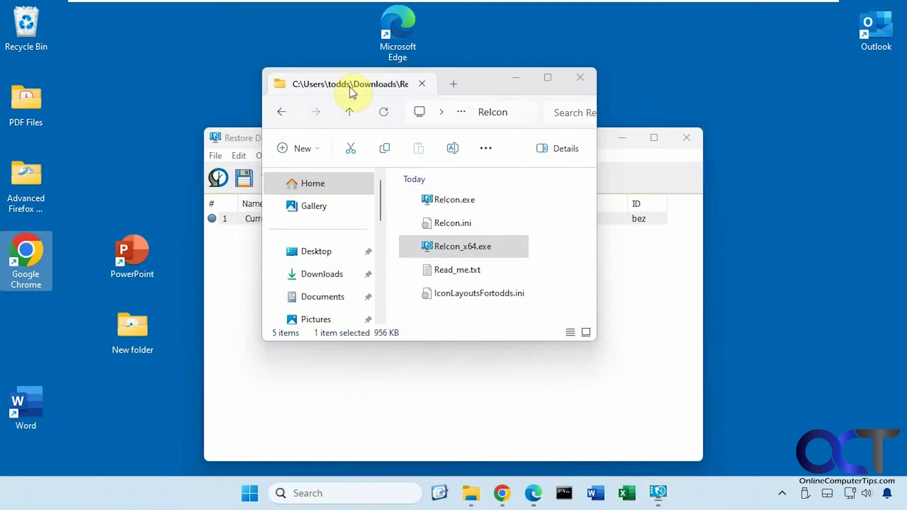
pyautogui.moveTo(397, 29); pyautogui.dragTo(128, 99)
pyautogui.moveTo(26, 181); pyautogui.dragTo(188, 184)
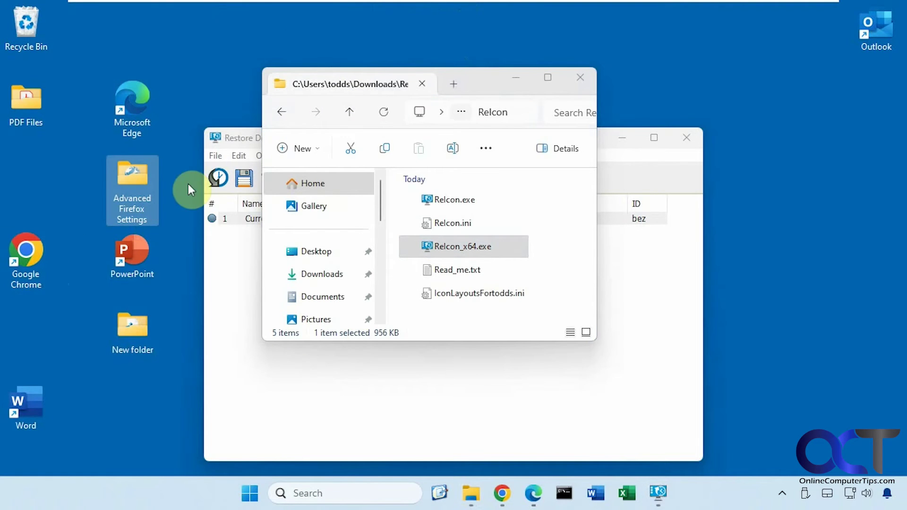
pyautogui.moveTo(882, 51); pyautogui.dragTo(825, 408)
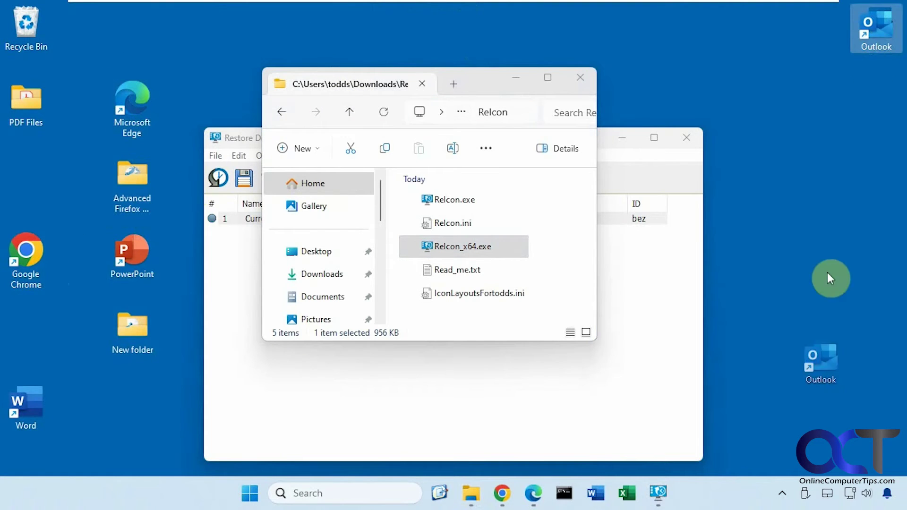
# - Restore the 'Current Desktop' layout so every moved icon returns to its saved position
pyautogui.click(736, 341)
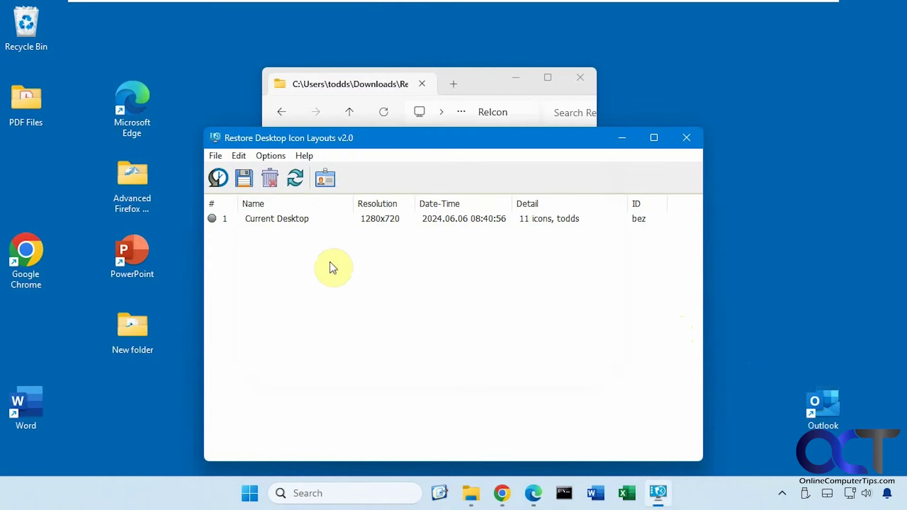
pyautogui.click(279, 221)
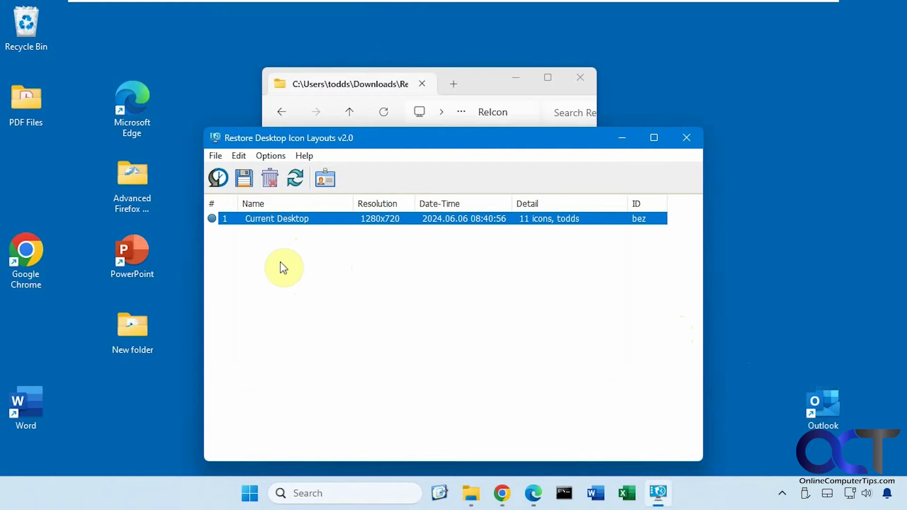
pyautogui.click(220, 179)
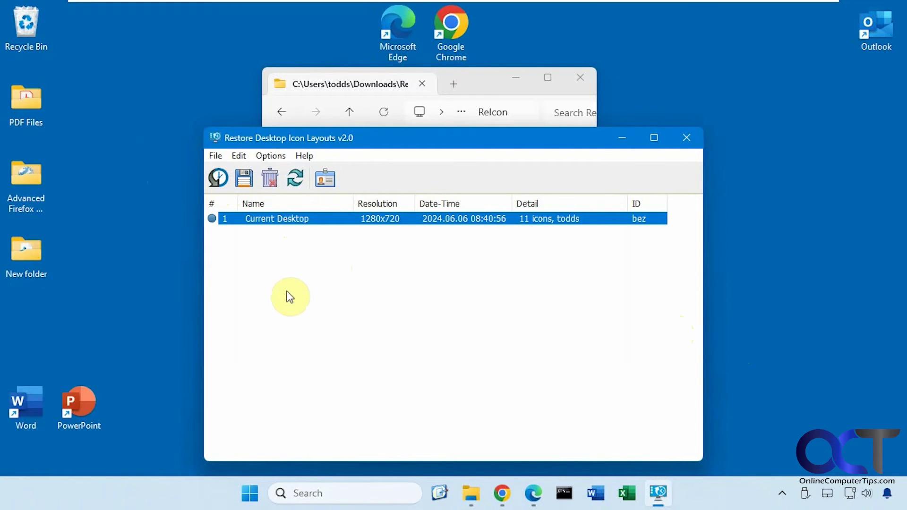
pyautogui.click(136, 272)
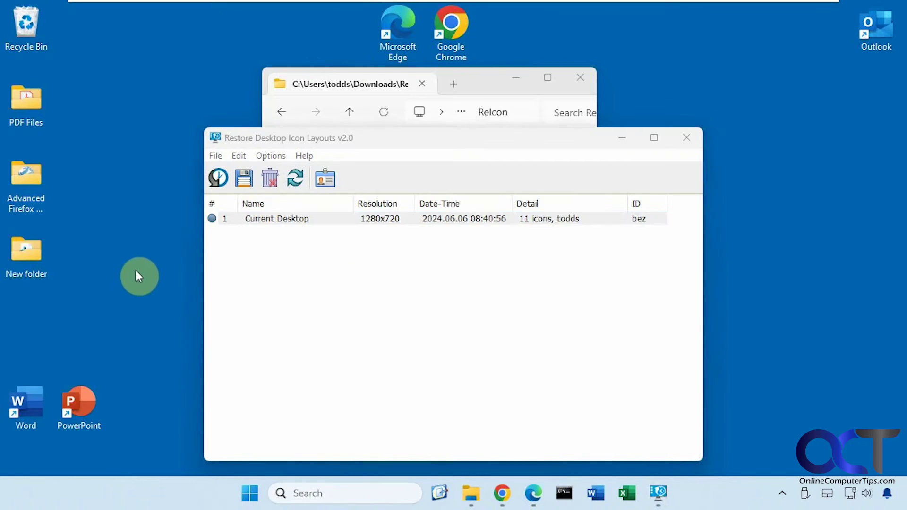
# - Create a New Text Document on the desktop and move it to the left side
pyautogui.rightClick(695, 66)
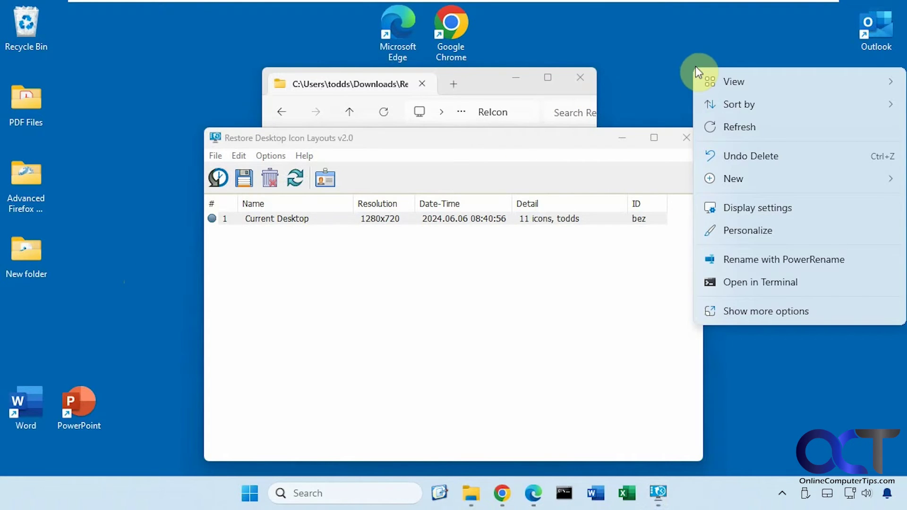
pyautogui.moveTo(734, 178)
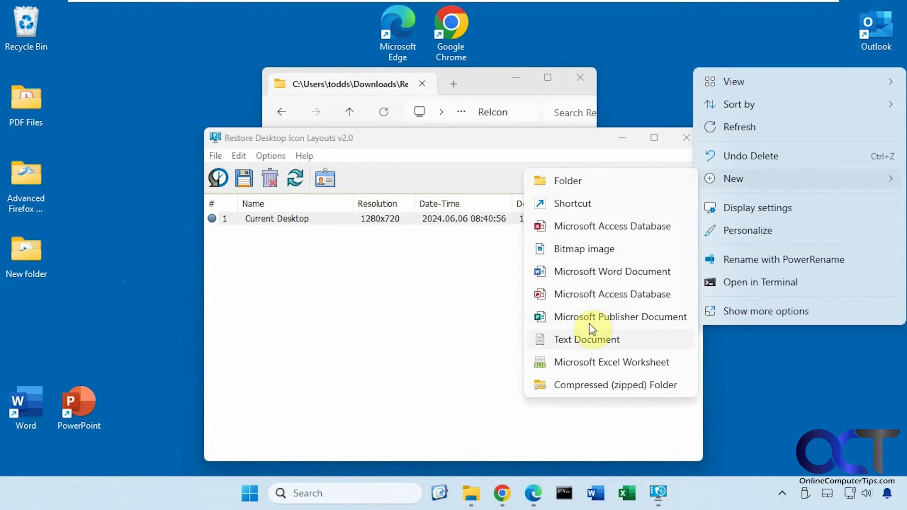
pyautogui.click(589, 328)
pyautogui.click(766, 206)
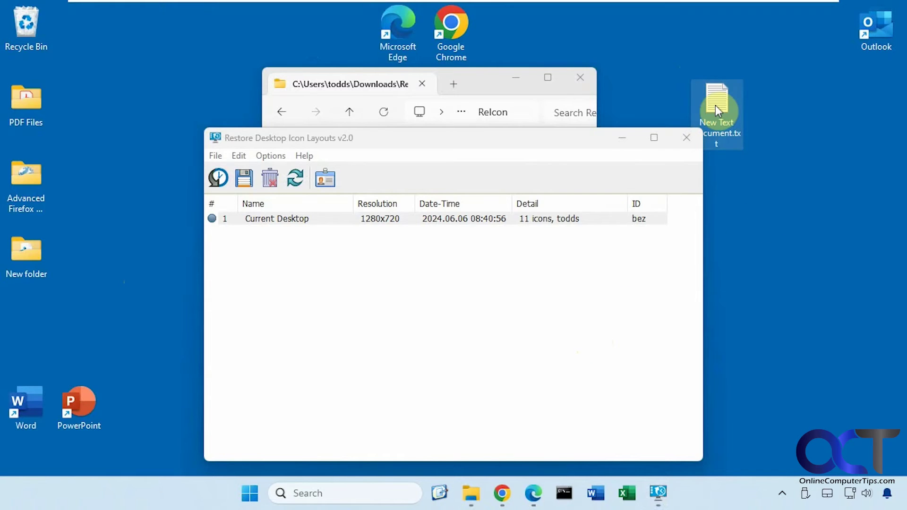
pyautogui.moveTo(715, 105); pyautogui.dragTo(140, 124)
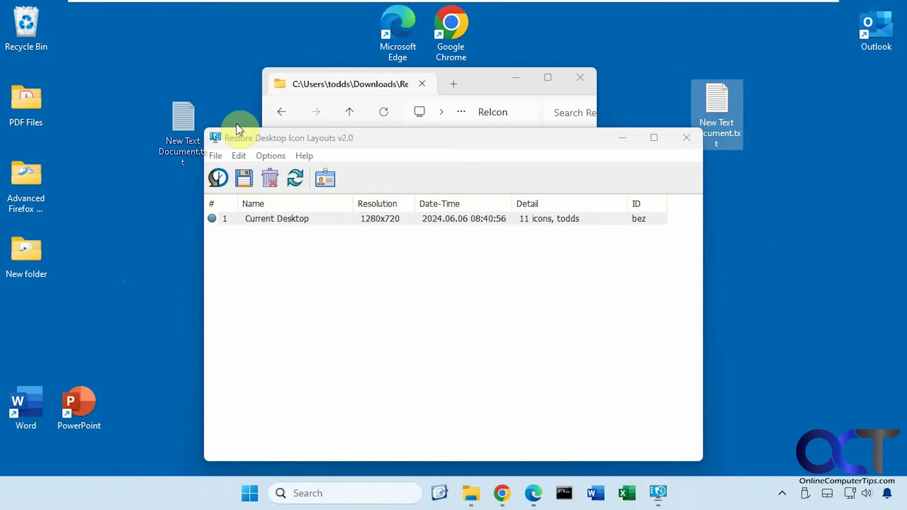
# - Move the text document and Edge icon again, then restore the 'Current Desktop' layout to put Edge back
pyautogui.click(283, 219)
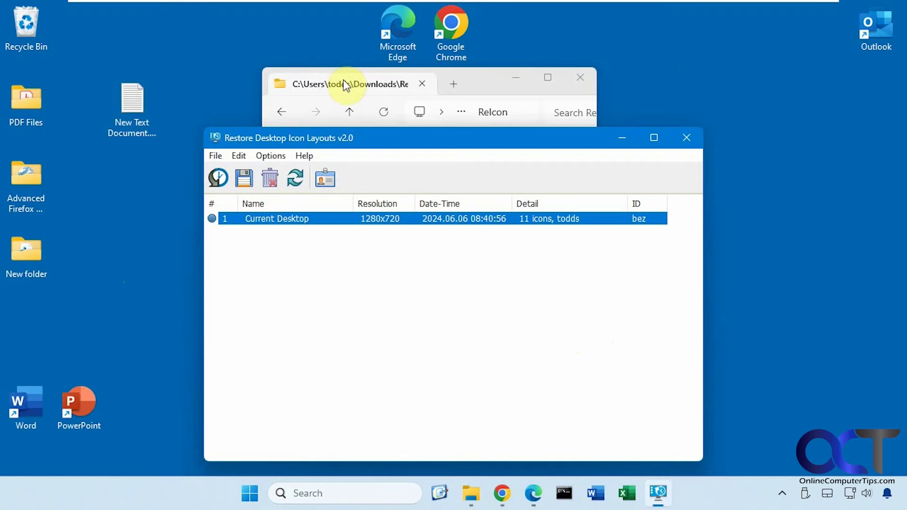
pyautogui.moveTo(131, 115); pyautogui.dragTo(154, 270)
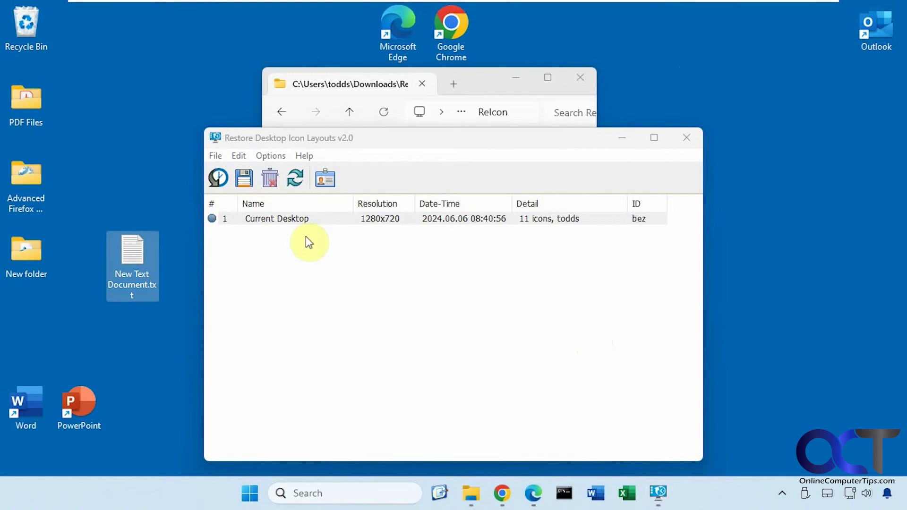
pyautogui.click(217, 178)
pyautogui.moveTo(387, 42); pyautogui.dragTo(182, 53)
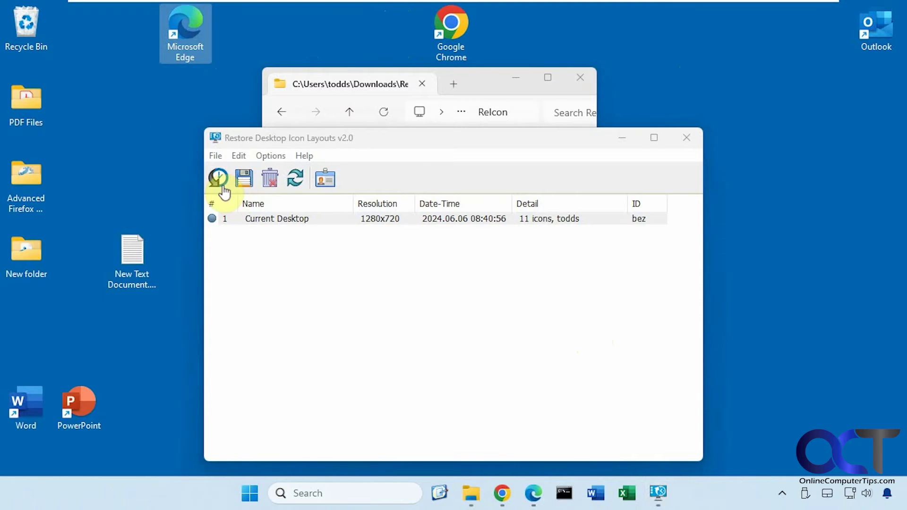
pyautogui.click(219, 181)
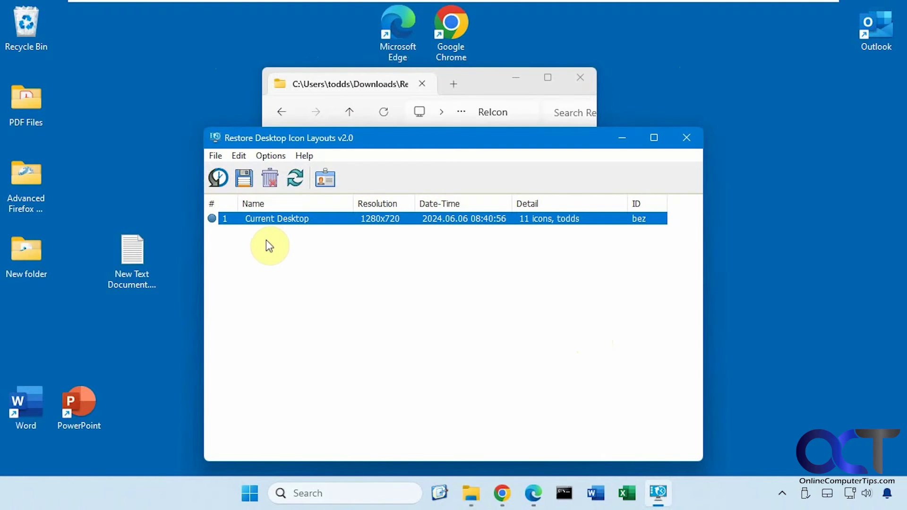
# - Move Chrome and Edge to the bottom-right corner and PowerPoint to the top centre of the desktop
pyautogui.moveTo(451, 33); pyautogui.dragTo(876, 408)
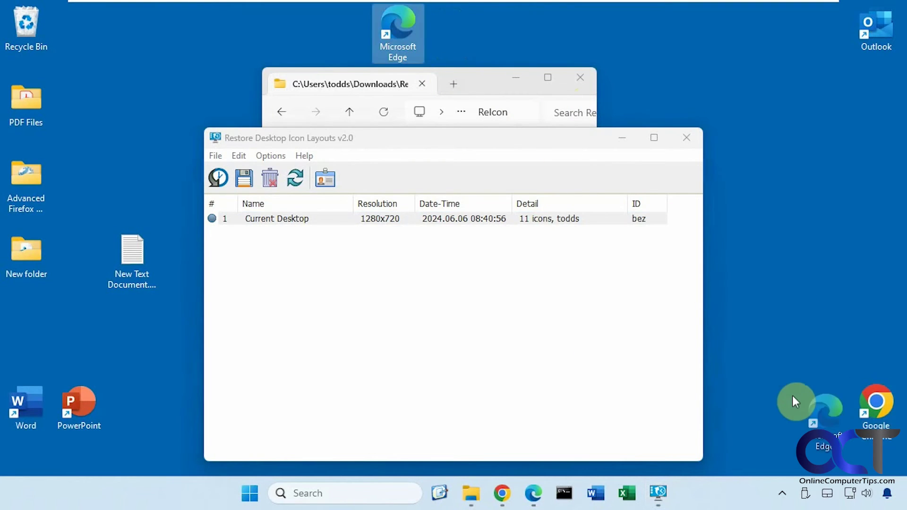
pyautogui.moveTo(396, 32); pyautogui.dragTo(823, 406)
pyautogui.moveTo(79, 404)
pyautogui.mouseDown()
pyautogui.moveTo(190, 236)
pyautogui.moveTo(497, 29)
pyautogui.mouseUp()
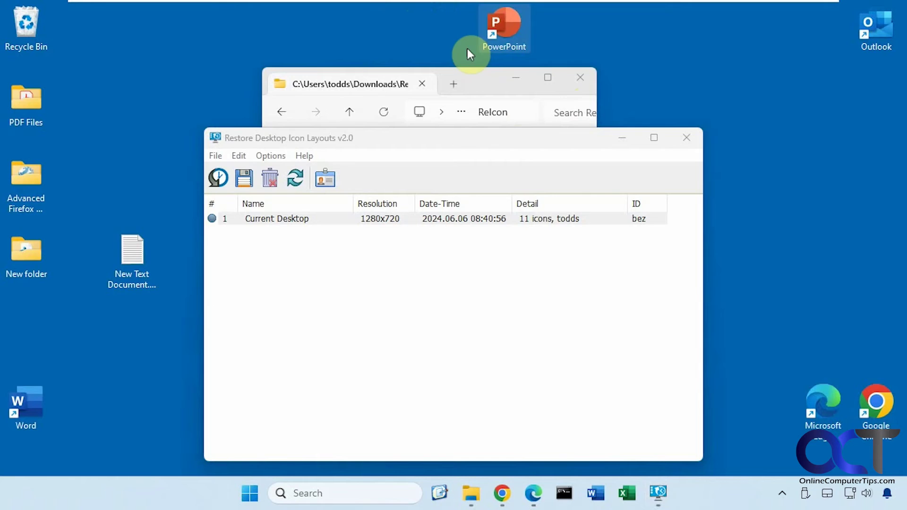
pyautogui.moveTo(14, 393)
pyautogui.mouseDown()
pyautogui.moveTo(409, 133)
pyautogui.moveTo(438, 18)
pyautogui.mouseUp()
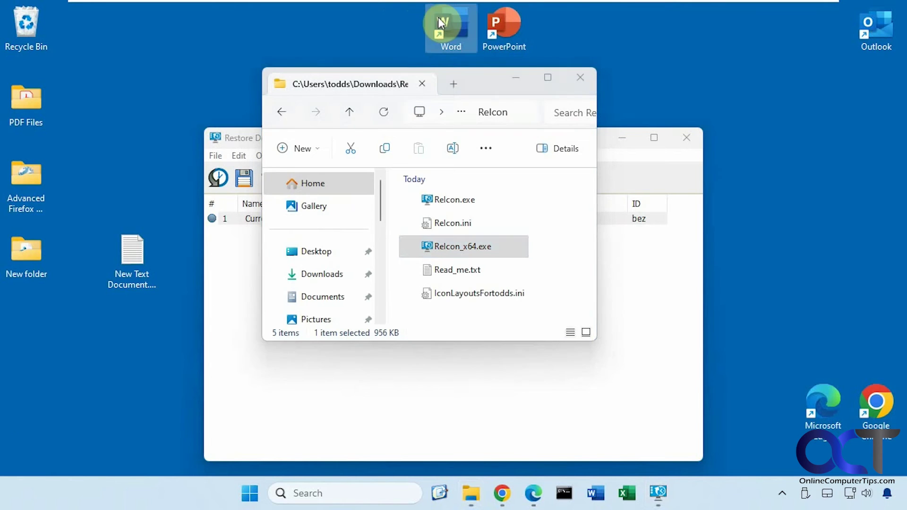
# - Save this arrangement as a second layout, 'New Icon-Layout' with 12 icons
pyautogui.click(515, 76)
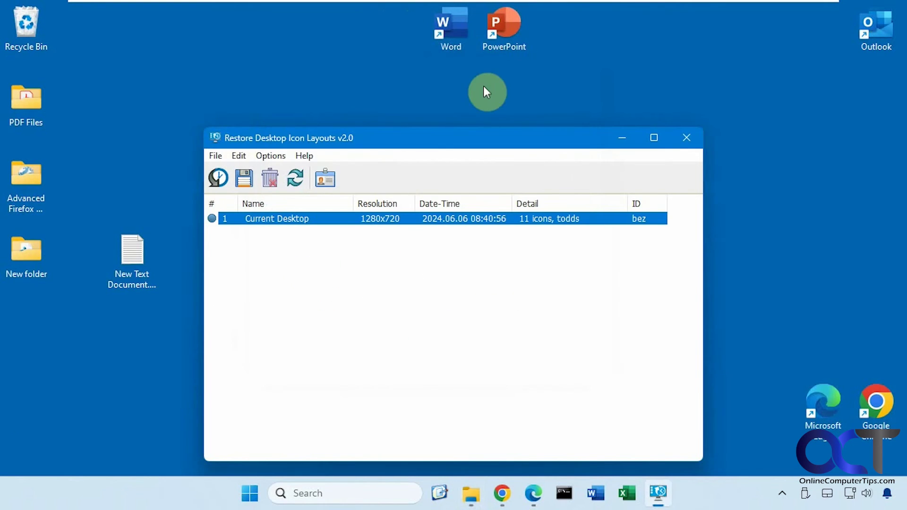
pyautogui.click(242, 180)
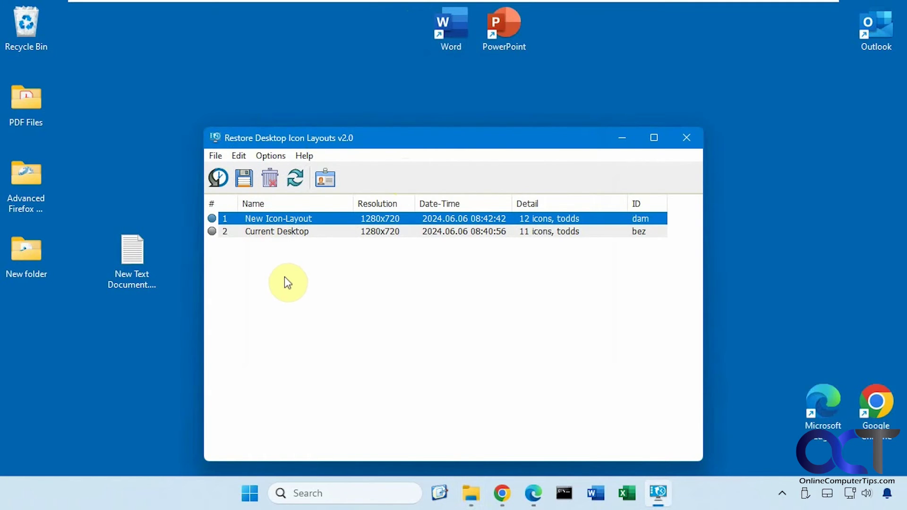
pyautogui.click(284, 231)
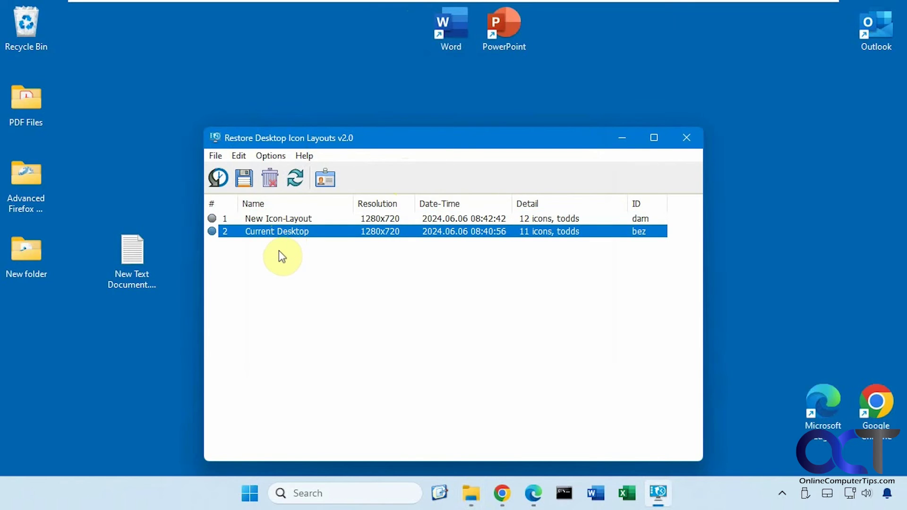
pyautogui.click(220, 180)
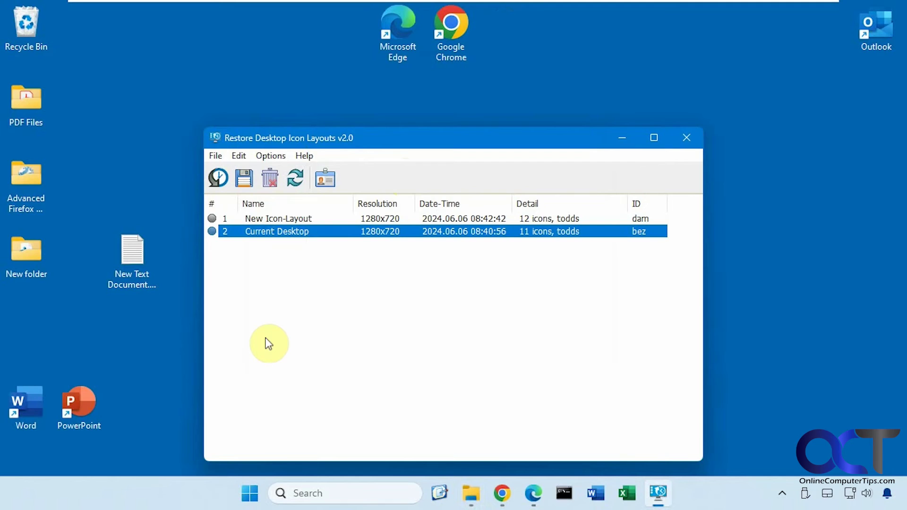
pyautogui.click(292, 219)
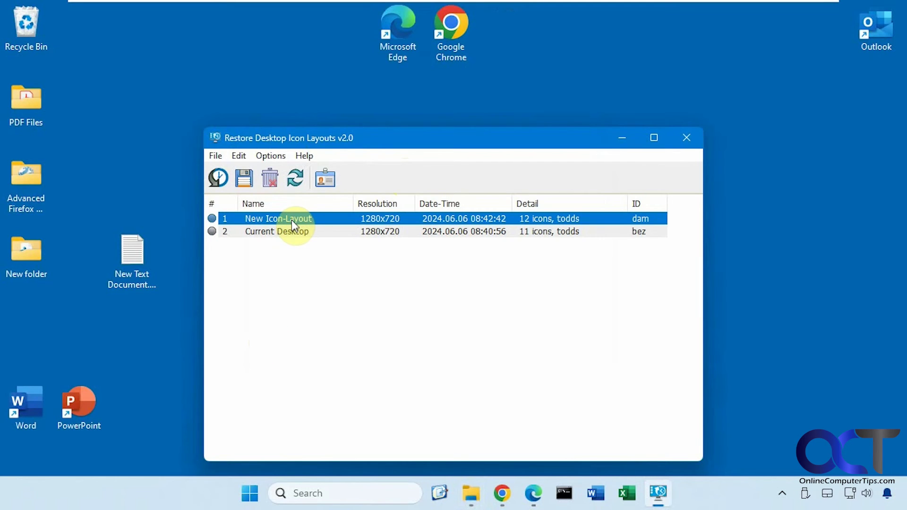
pyautogui.click(218, 181)
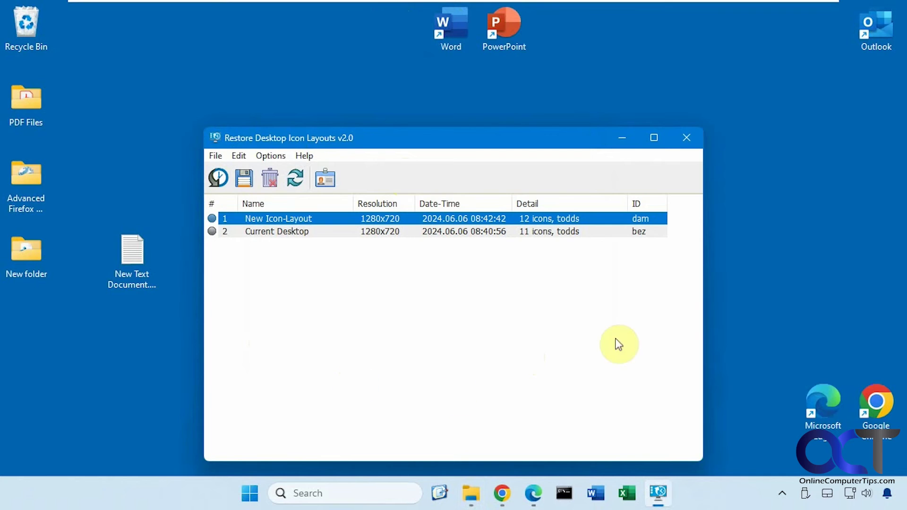
pyautogui.click(357, 366)
pyautogui.click(278, 157)
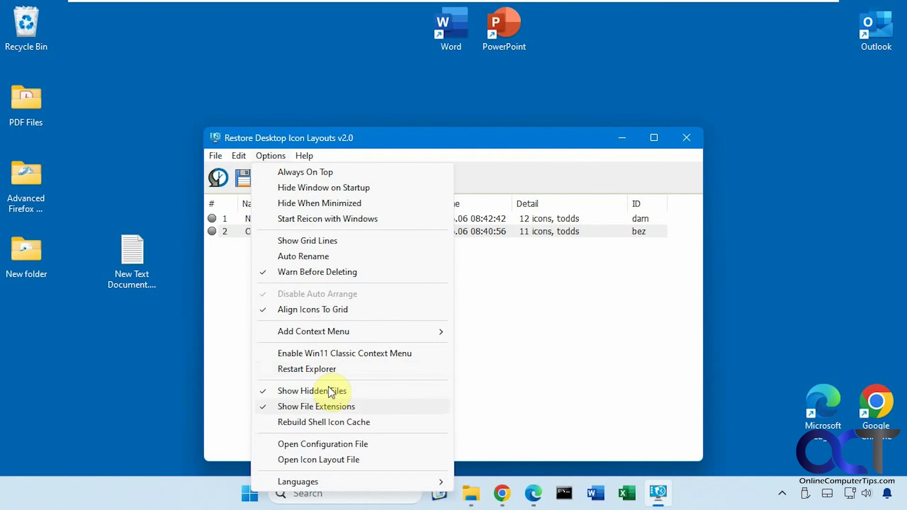
pyautogui.click(355, 409)
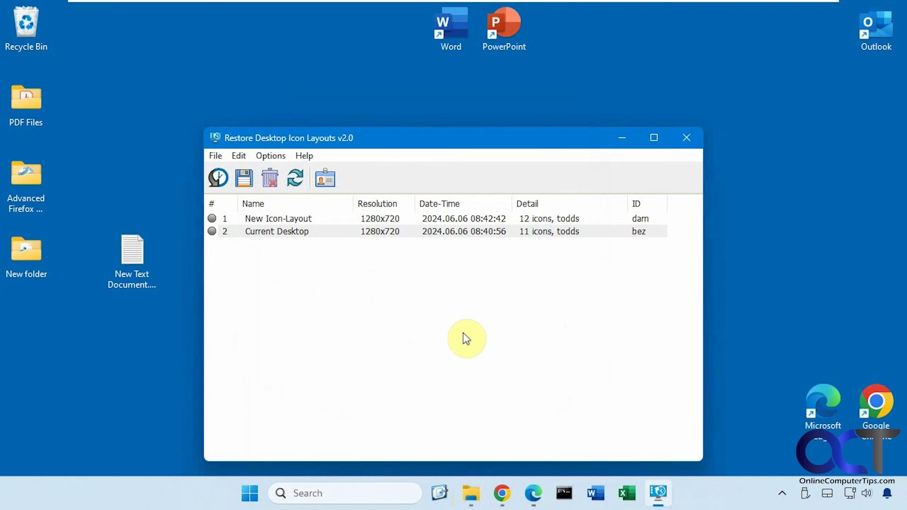